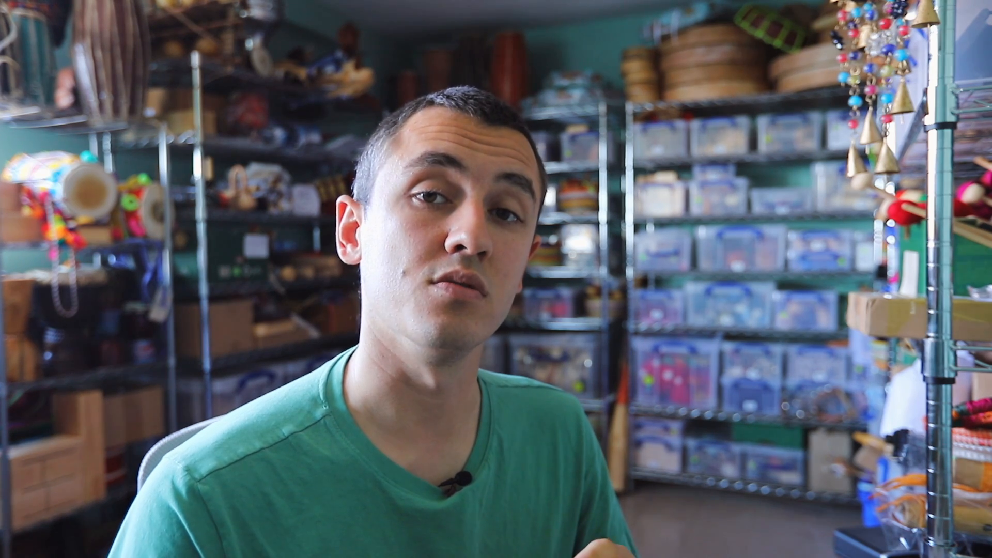
Record-enable the Audio 1 track and try out its input monitoring and volume controls
click(645, 191)
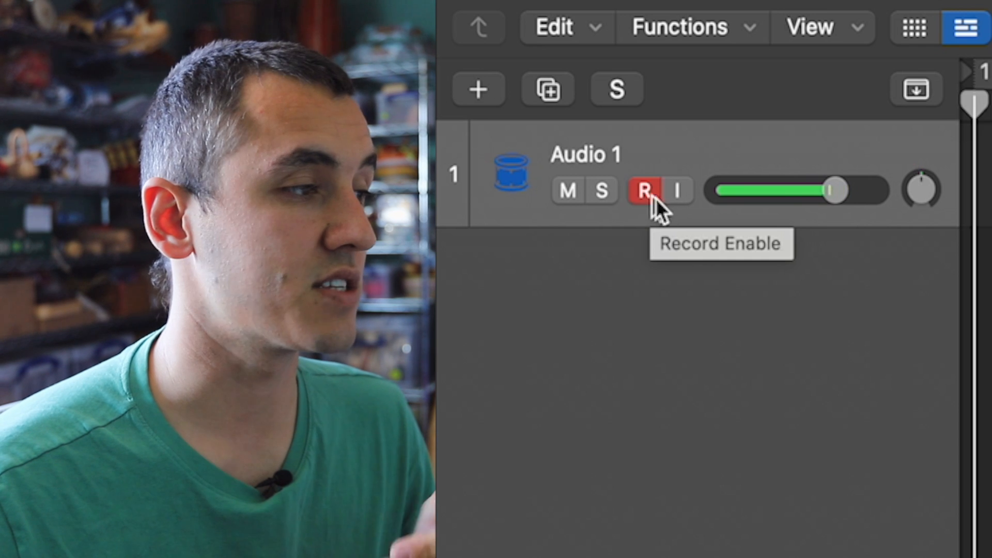
click(678, 195)
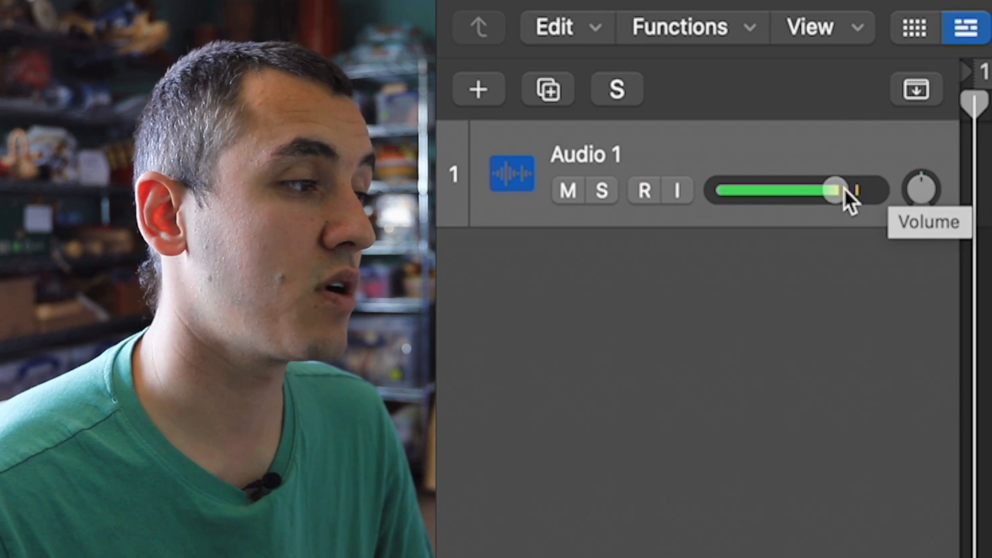
click(841, 189)
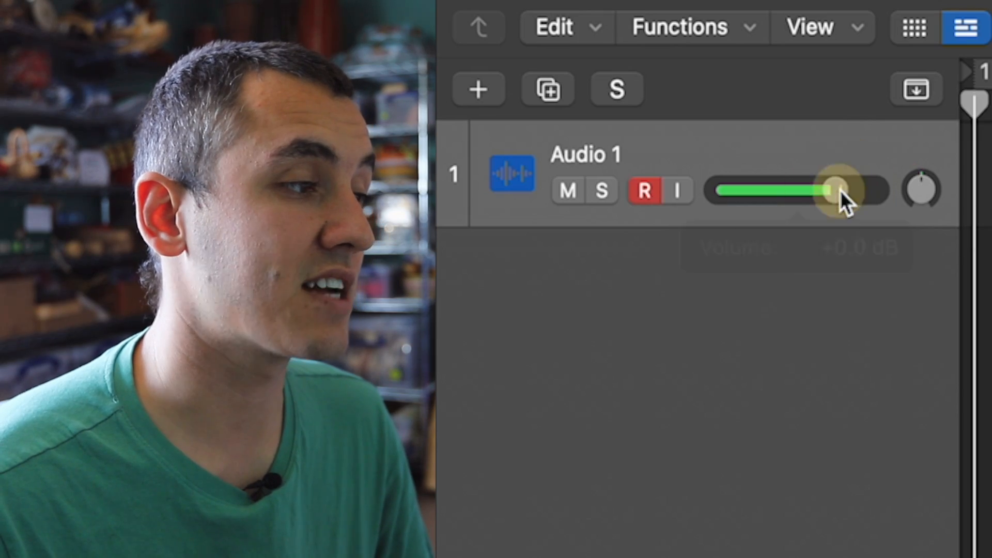
Try out the pan control of the Audio 1 track by moving it away from centre
click(924, 189)
click(925, 188)
click(925, 188)
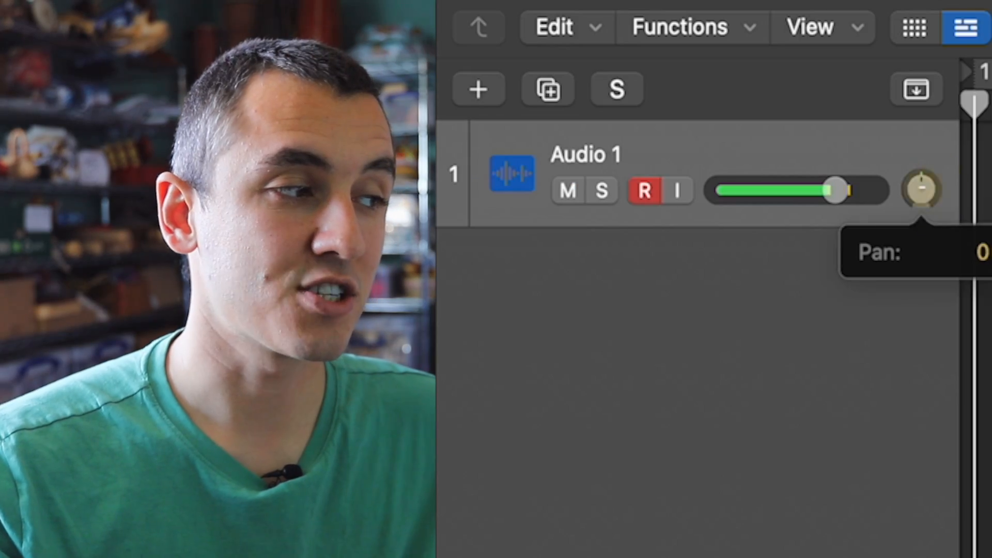
click(921, 193)
drag(922, 188, 915, 381)
drag(921, 190, 893, 294)
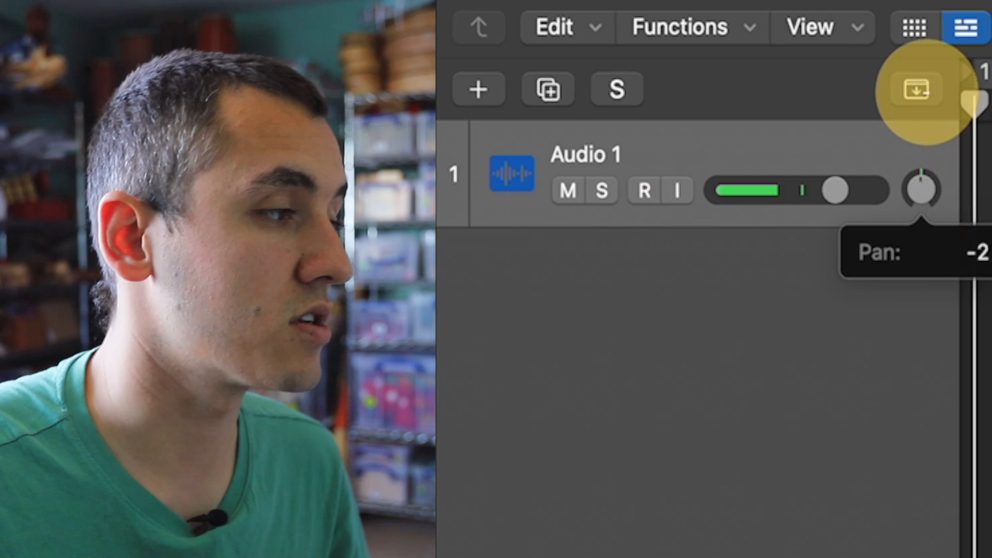
drag(916, 89, 925, 91)
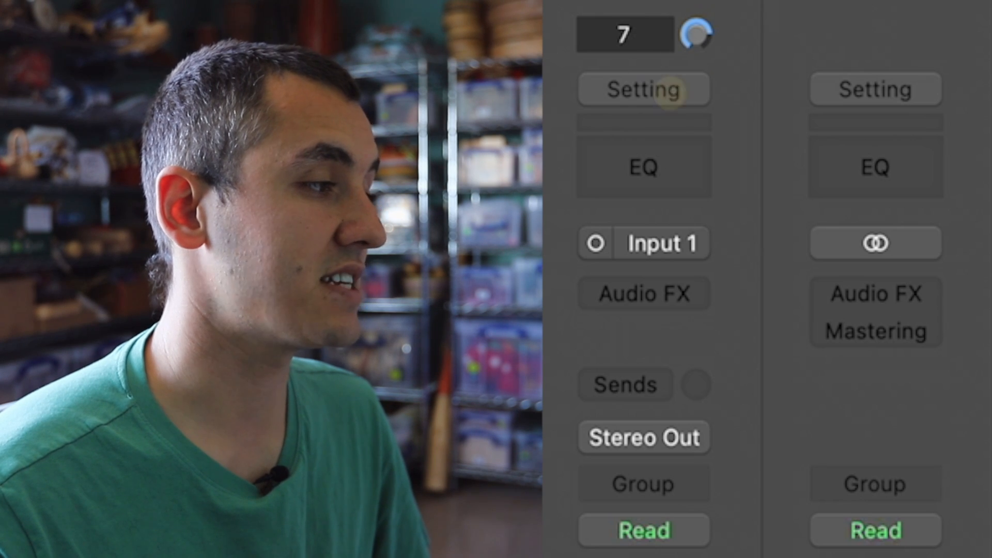
click(669, 92)
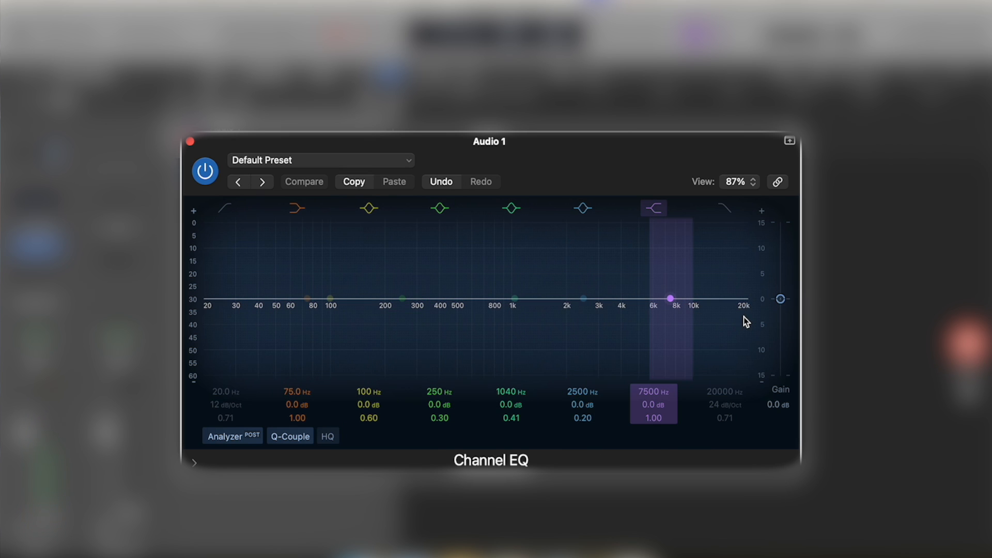
Try Channel EQ's low-cut filter at 1840 Hz and high-cut filter at 214 Hz, both with a 48 dB/Oct slope
click(224, 212)
mouse_move(237, 392)
mouse_down()
mouse_move(237, 377)
mouse_move(237, 390)
mouse_up()
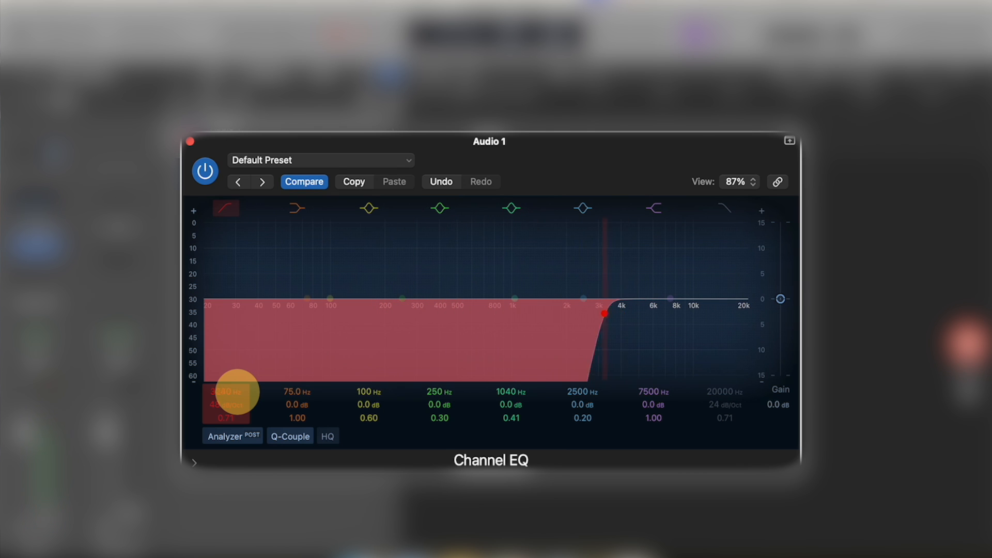
drag(237, 390, 237, 394)
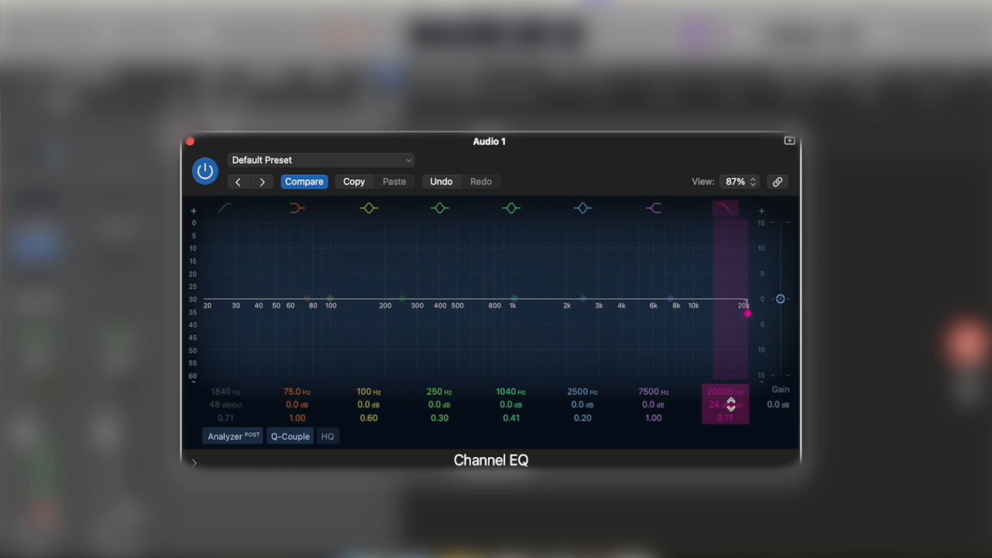
drag(731, 388, 730, 394)
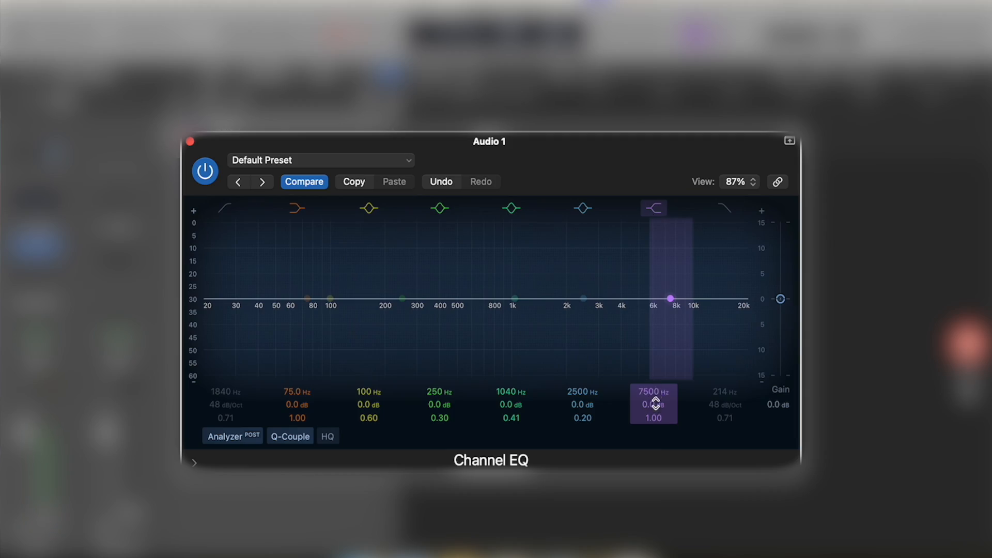
Set the EQ's high shelf to 5000 Hz at -0.9 dB and its low shelf to 76 Hz at -1.5 dB
drag(655, 404, 656, 403)
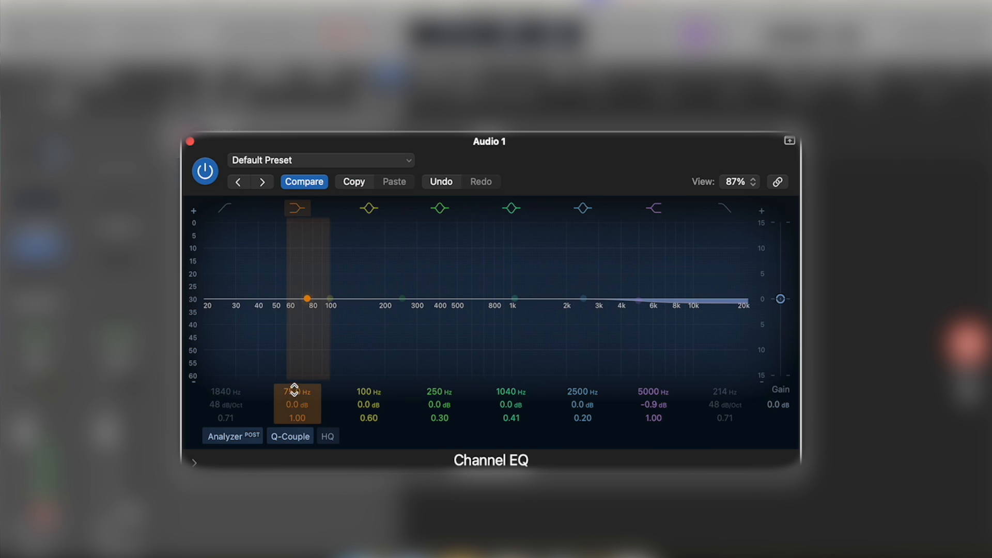
drag(294, 391, 301, 403)
Boost the first peak band by 11.7 dB at 885 Hz, narrow its Q to 100 and sweep its frequency
drag(374, 405, 366, 393)
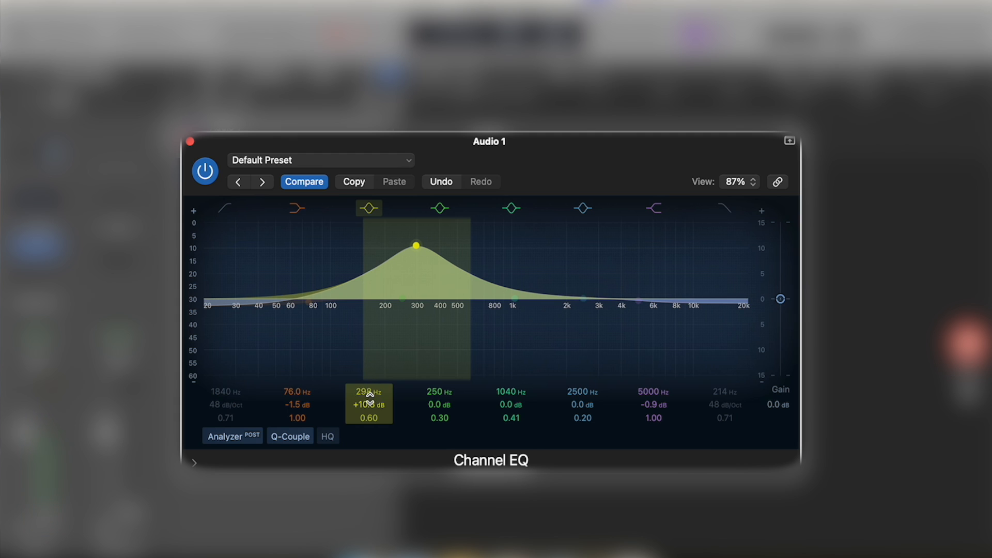
drag(368, 389, 369, 392)
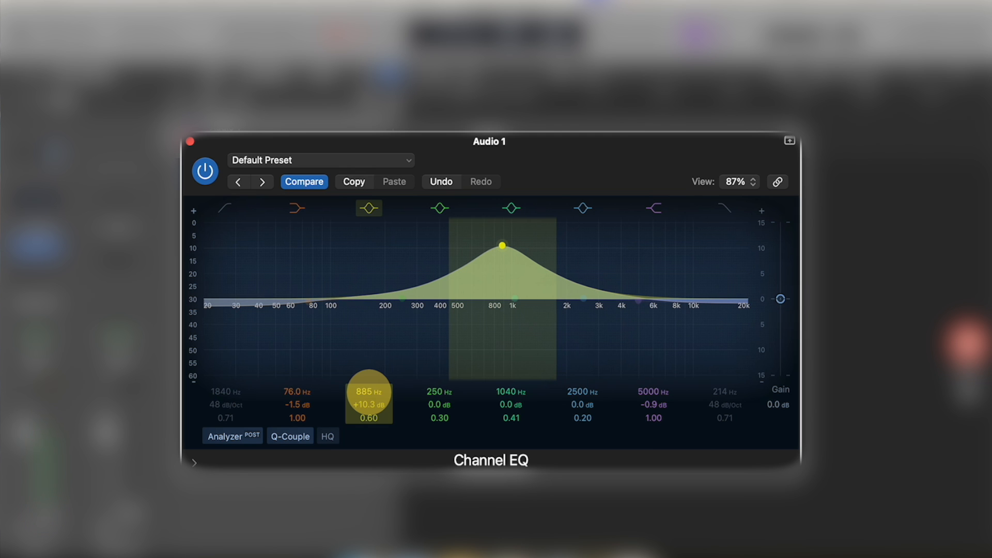
drag(375, 419, 381, 397)
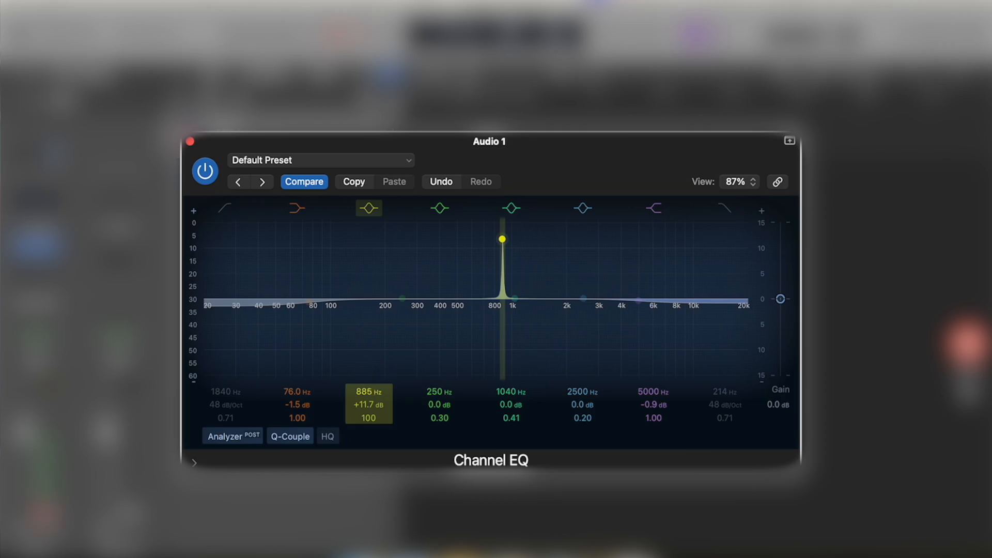
drag(372, 389, 372, 382)
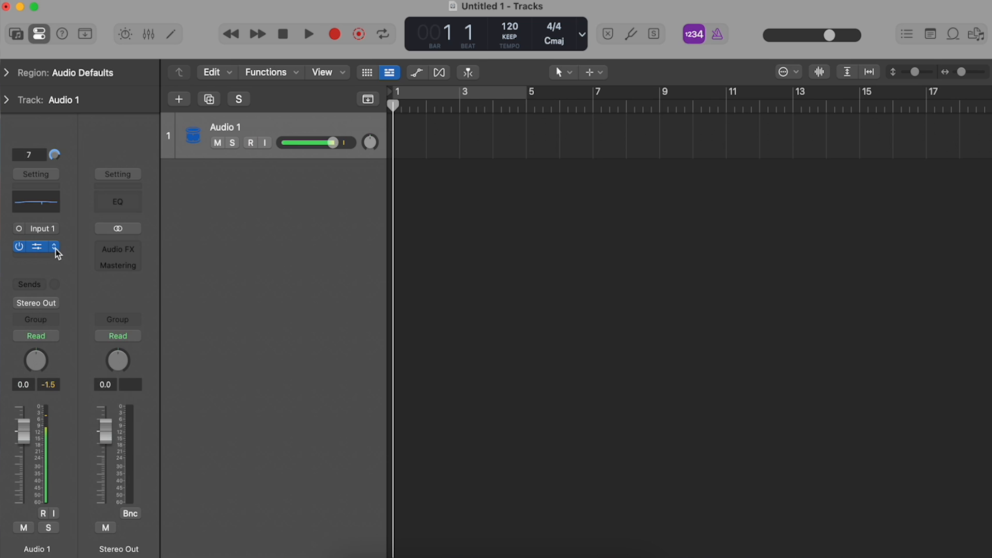
Remove the Channel EQ plug-in from the Audio 1 channel strip
click(56, 248)
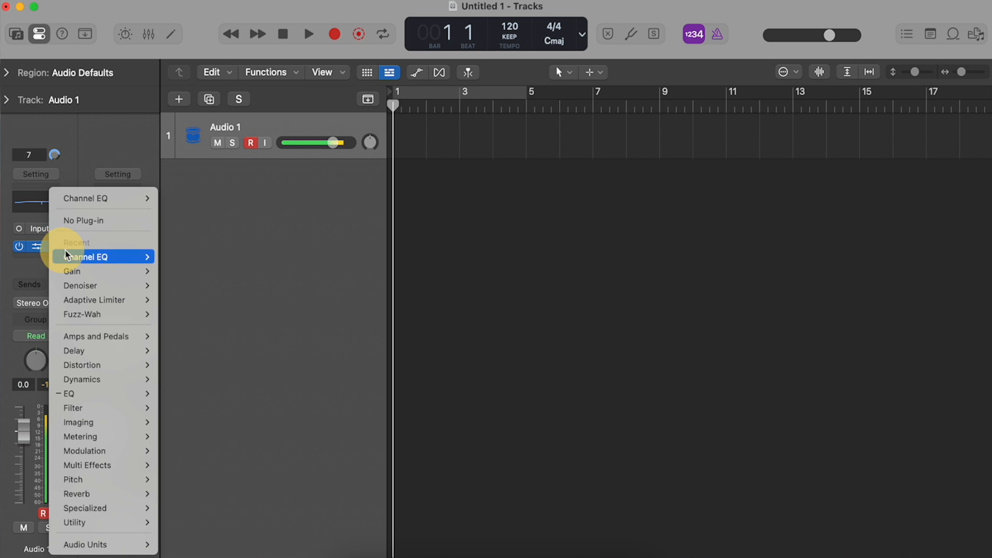
click(105, 225)
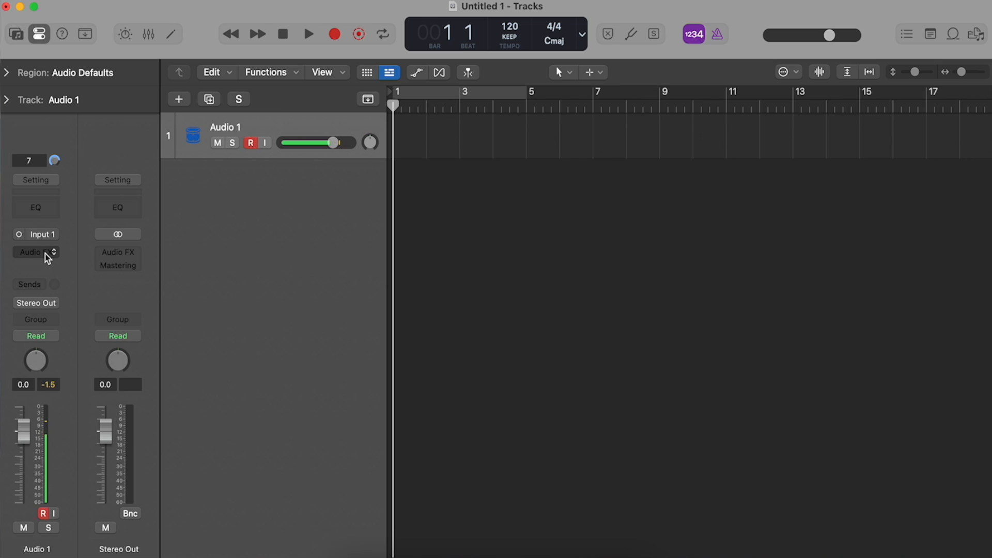
click(47, 259)
mouse_move(47, 258)
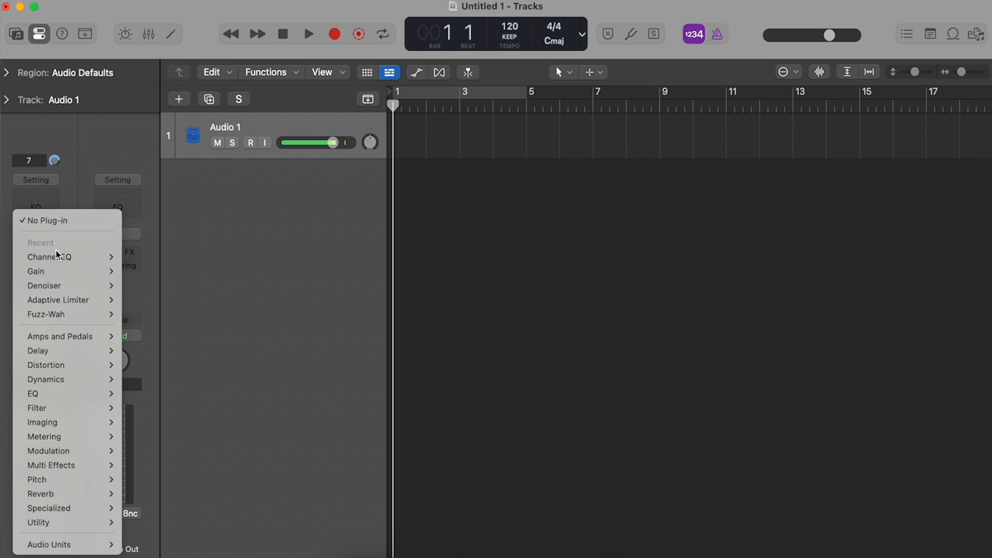
mouse_move(69, 336)
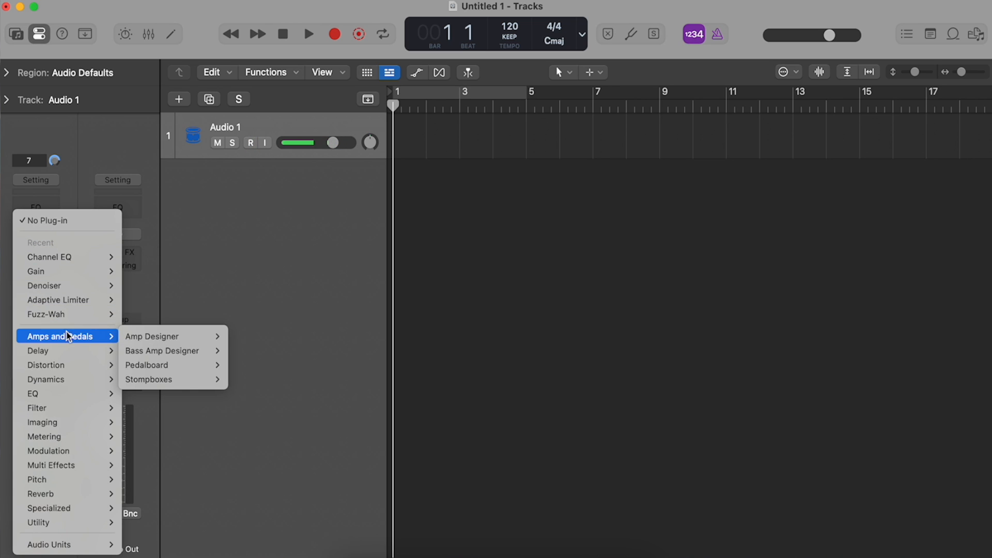
mouse_move(75, 372)
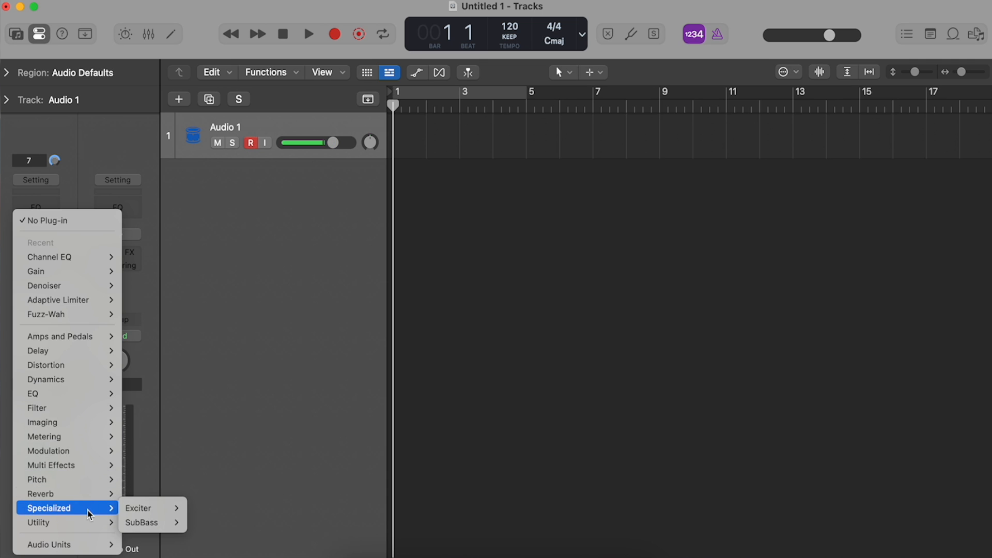
mouse_move(92, 547)
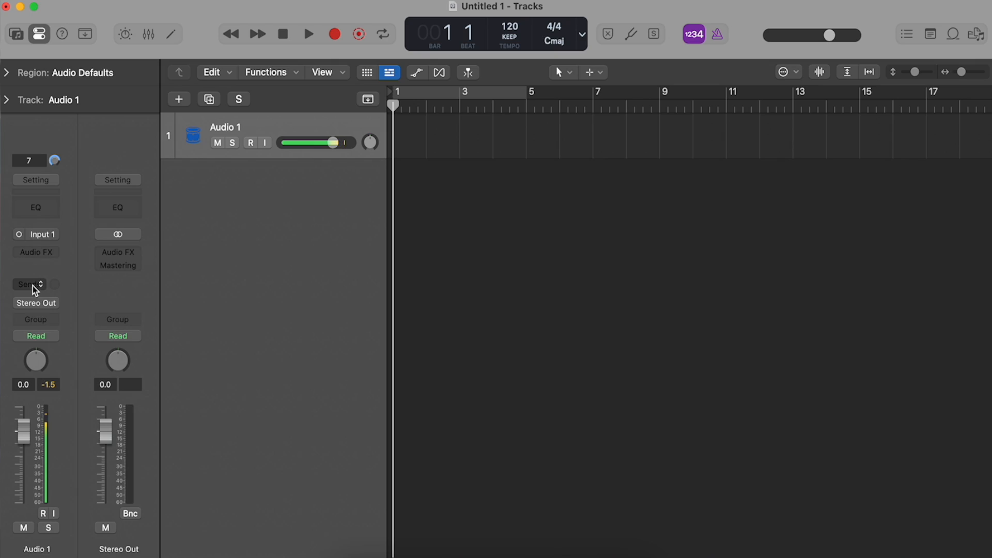
Add a send to Bus 1 on the Audio 1 channel strip
click(32, 287)
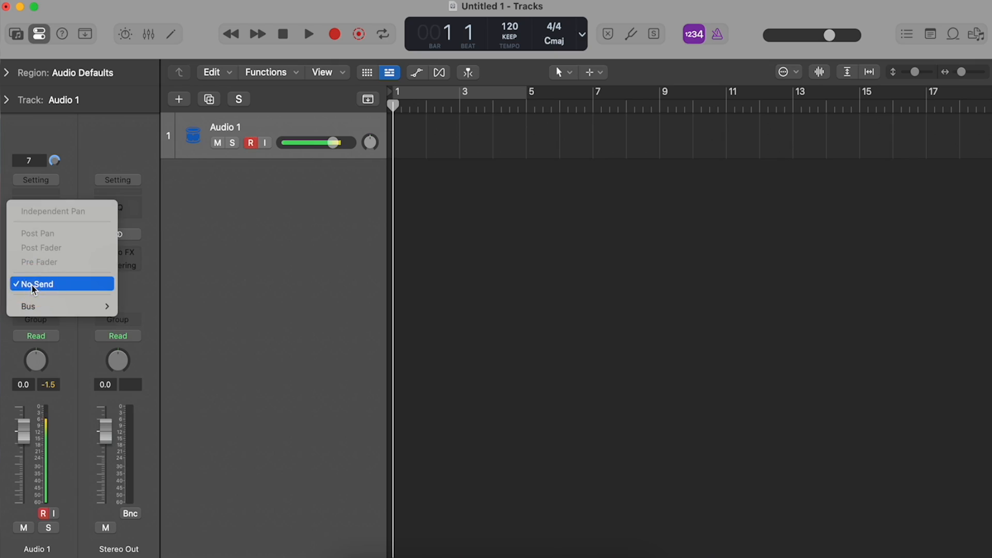
mouse_move(38, 310)
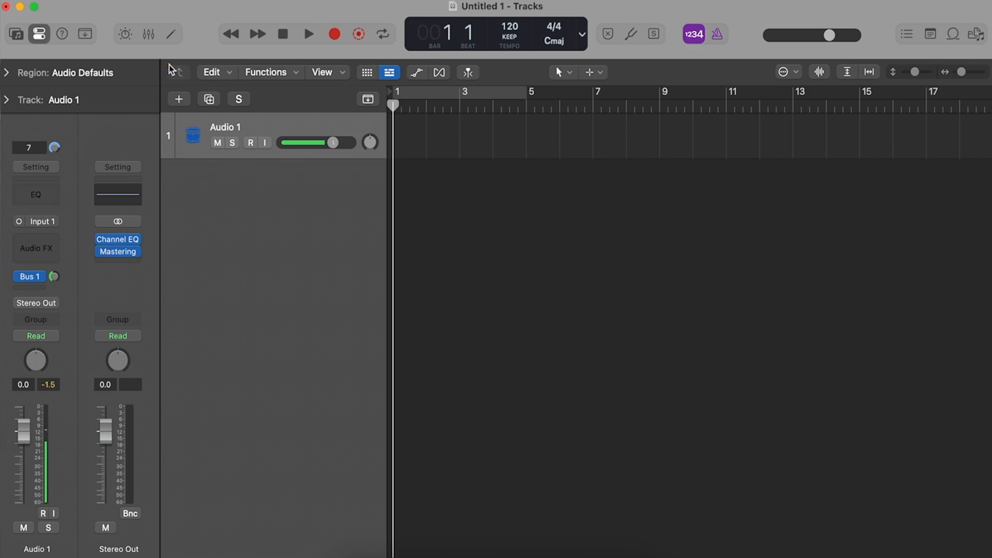
Add two more audio tracks below Audio 1 using the same settings
click(179, 100)
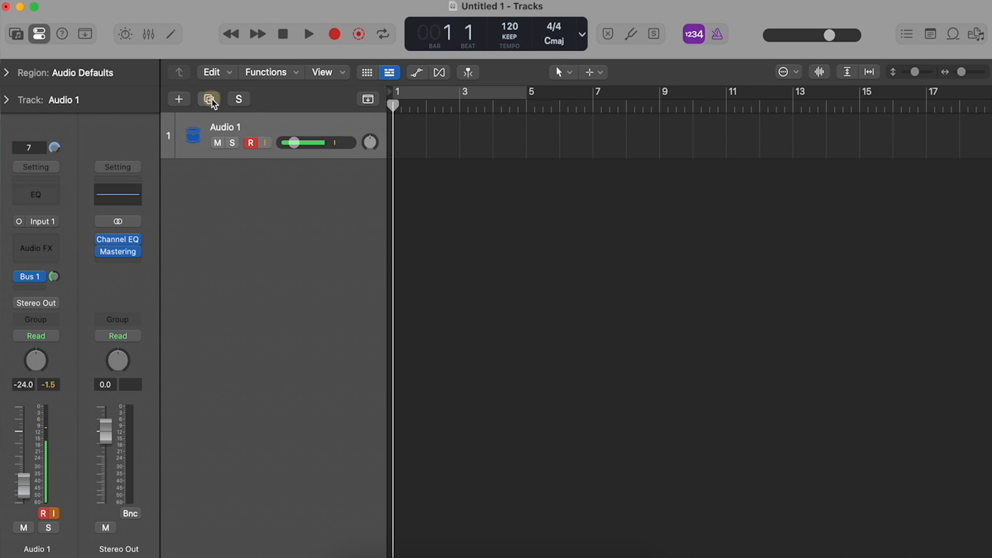
click(209, 99)
double_click(189, 215)
Show the global tracks and add arrangement sections with the Verse placed before the Intro
click(368, 99)
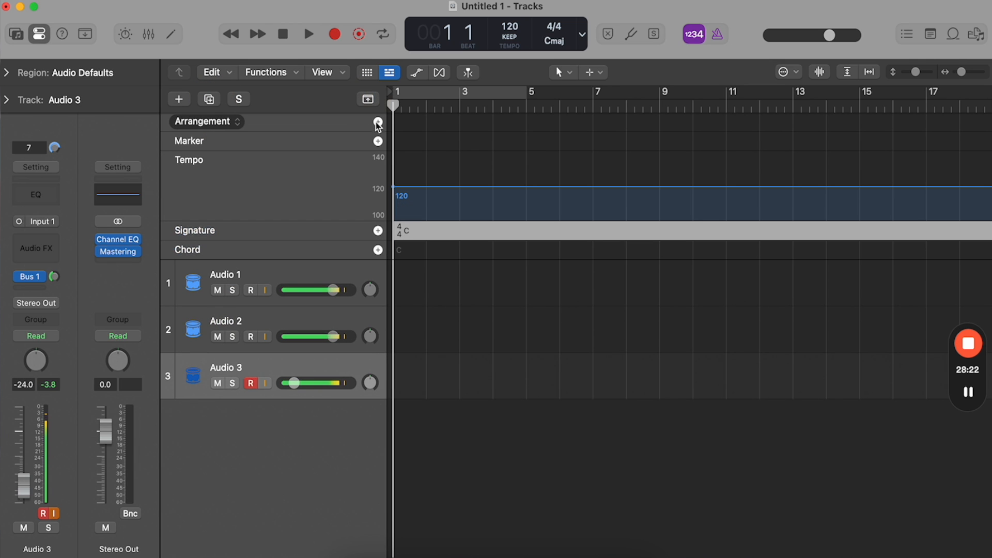
click(378, 123)
drag(401, 122, 690, 122)
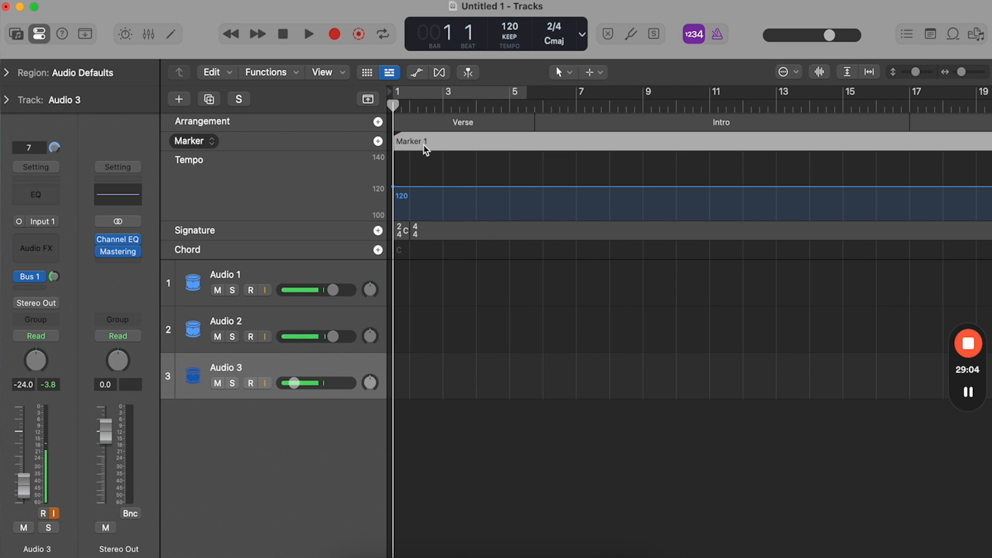
Rename the marker at the start of the project as INTRO
click(421, 139)
double_click(421, 141)
text(INTRO)
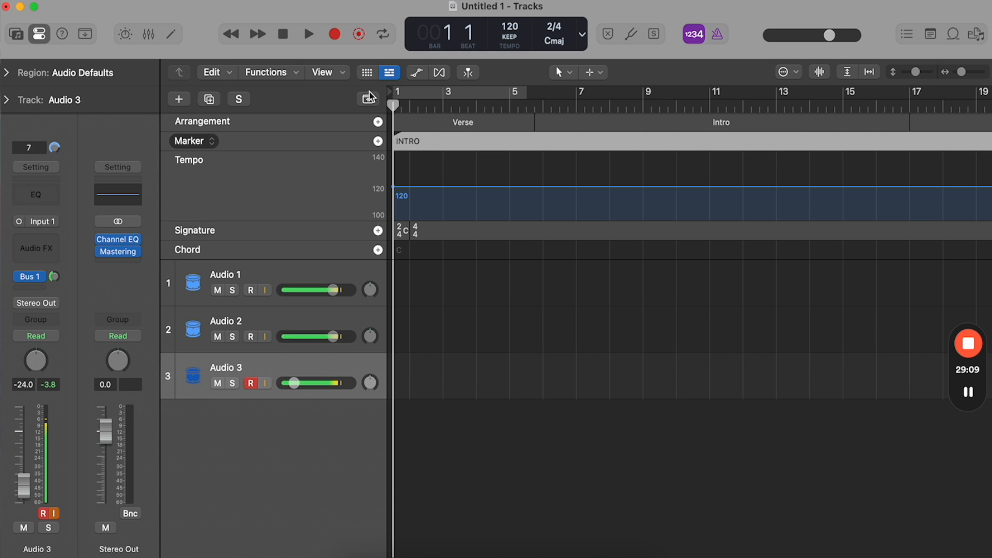
Hide the global tracks and show them again
click(369, 102)
mouse_move(394, 106)
mouse_down()
mouse_move(544, 114)
mouse_move(388, 111)
mouse_up()
click(368, 99)
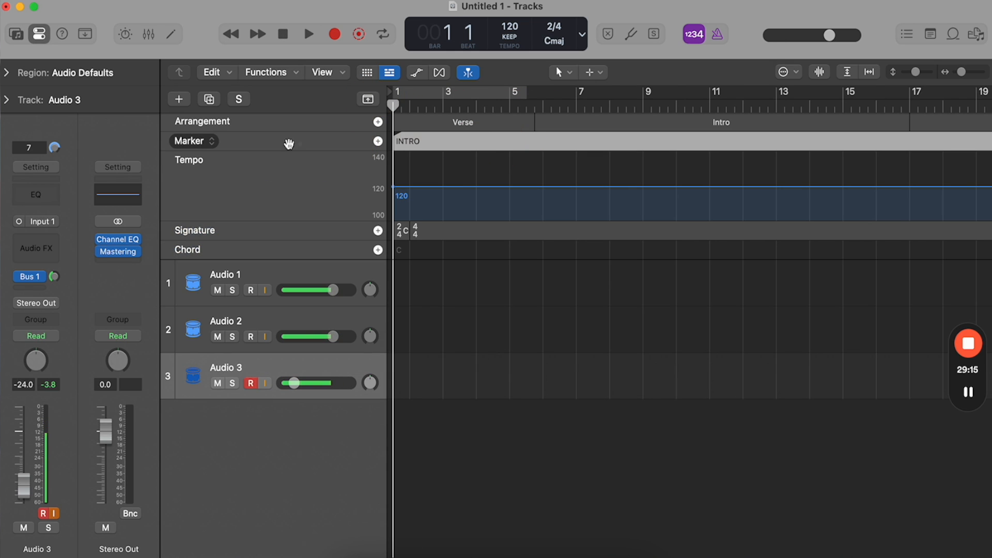
Place the playhead at bar 9 and add a second marker there
click(626, 111)
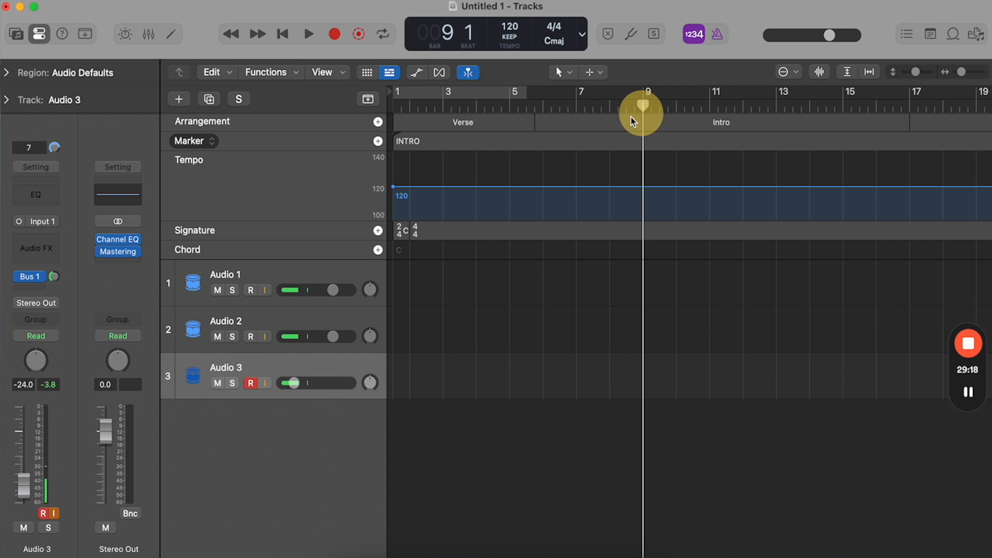
click(377, 141)
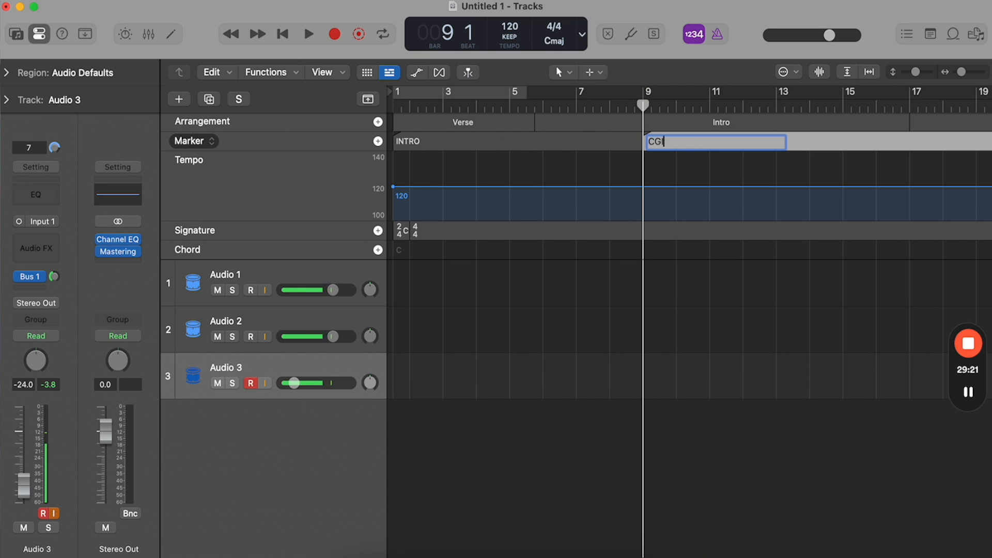